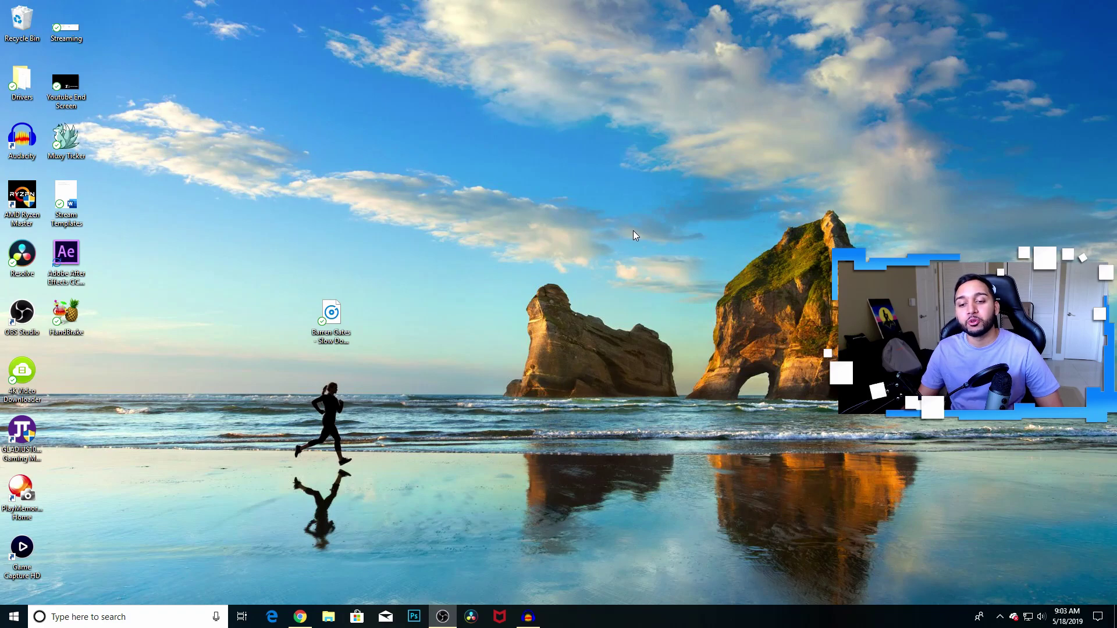
Step: Bring up Chrome, then play and pause the green-screen subscribe button video
click(300, 616)
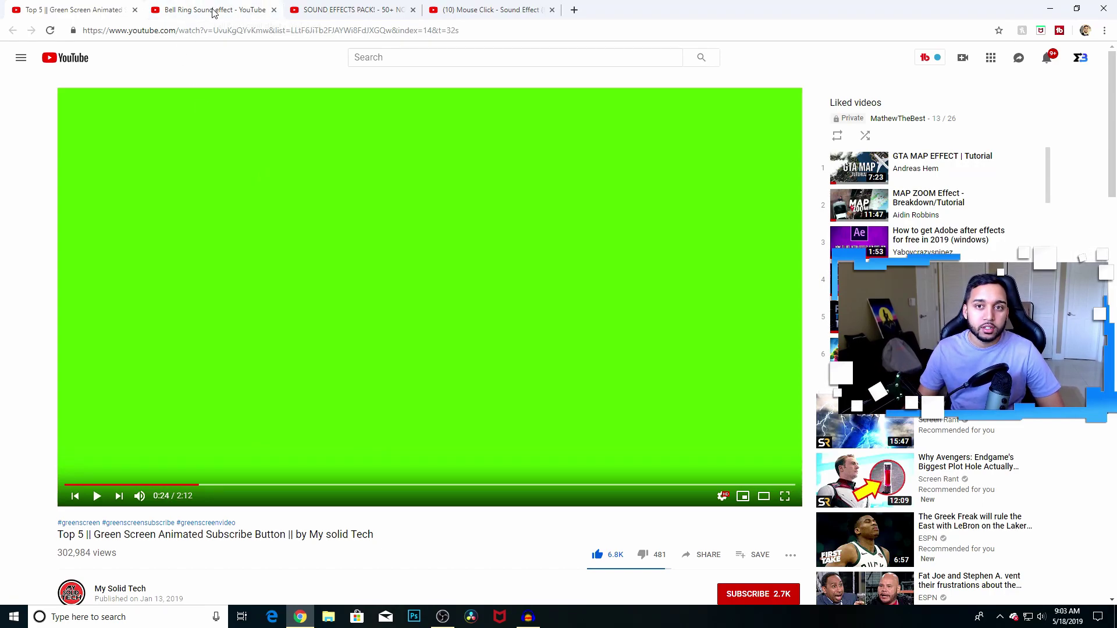
click(217, 454)
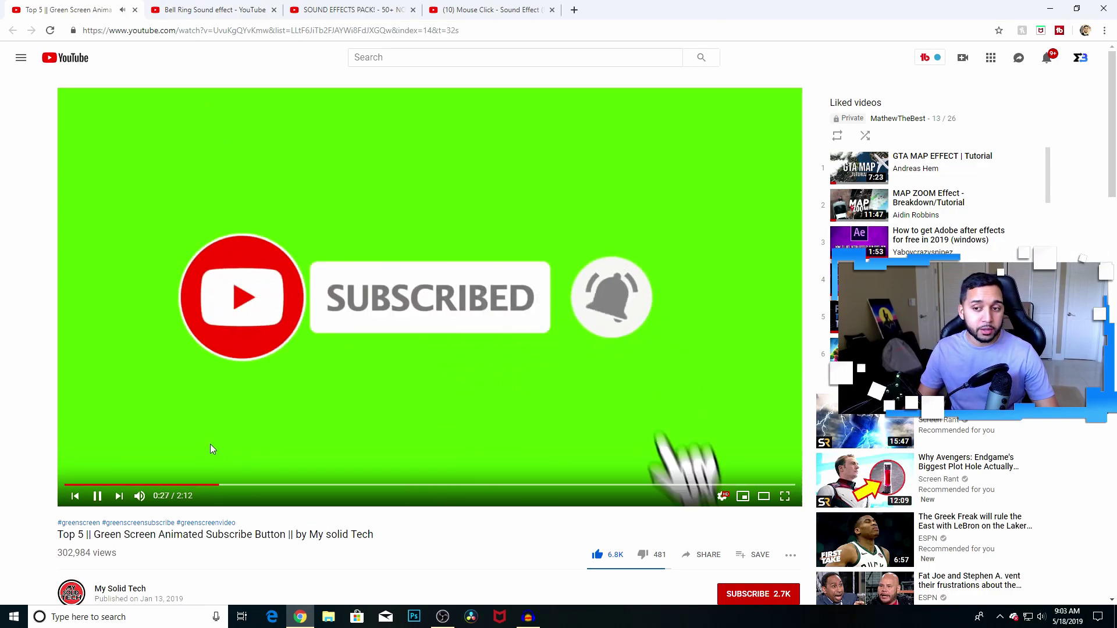
click(209, 444)
Step: Preview the Bell Ring, Sound Effects Pack and Mouse Click sound-effect videos
click(195, 9)
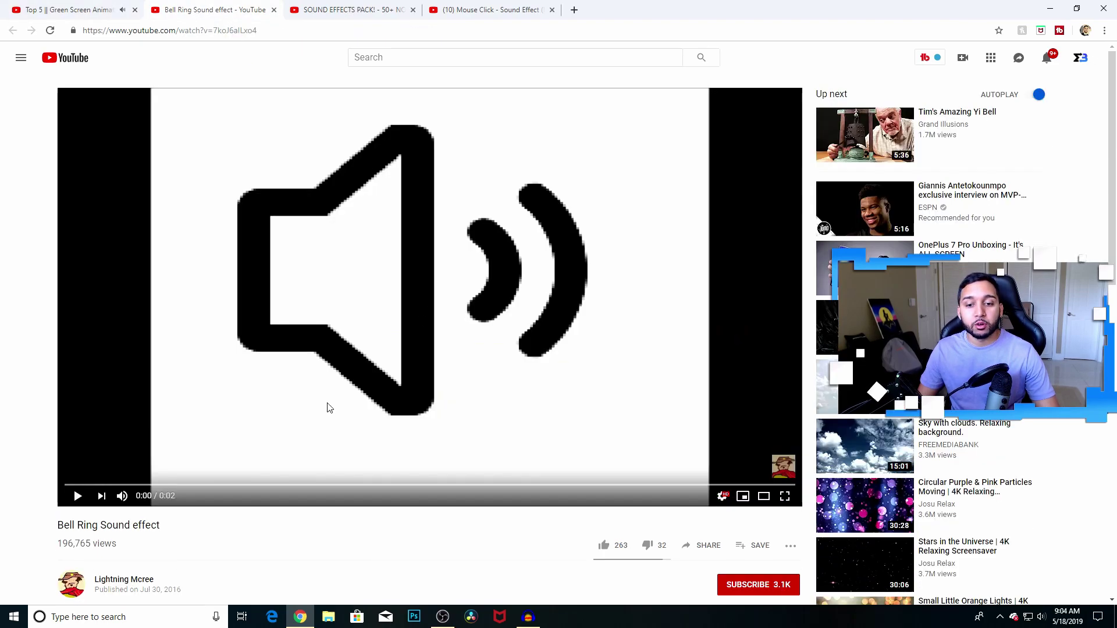
click(358, 10)
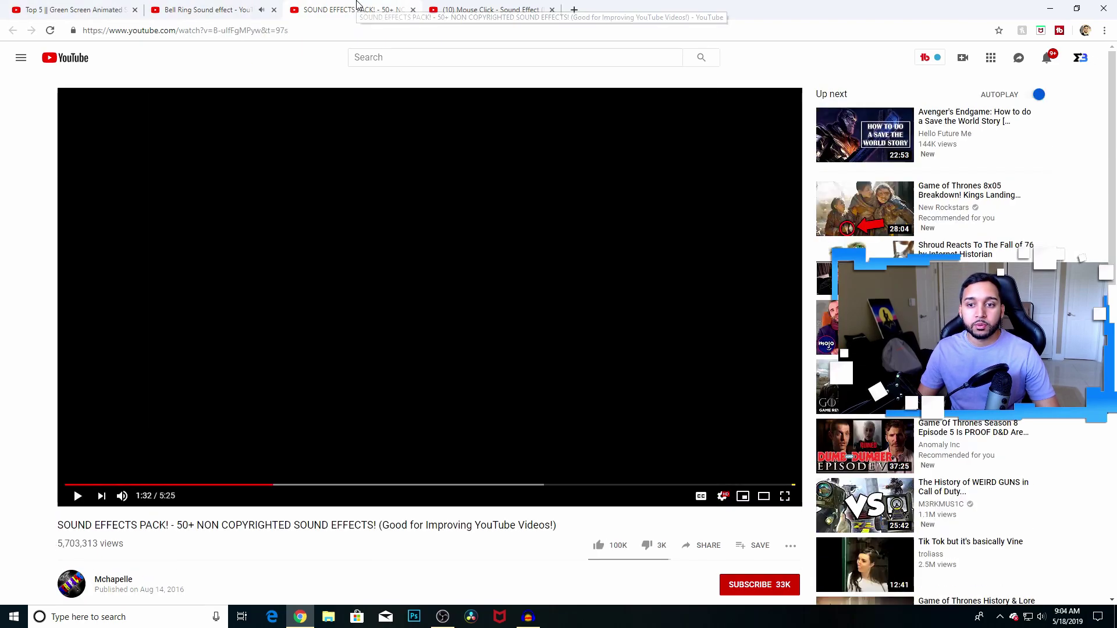
click(355, 422)
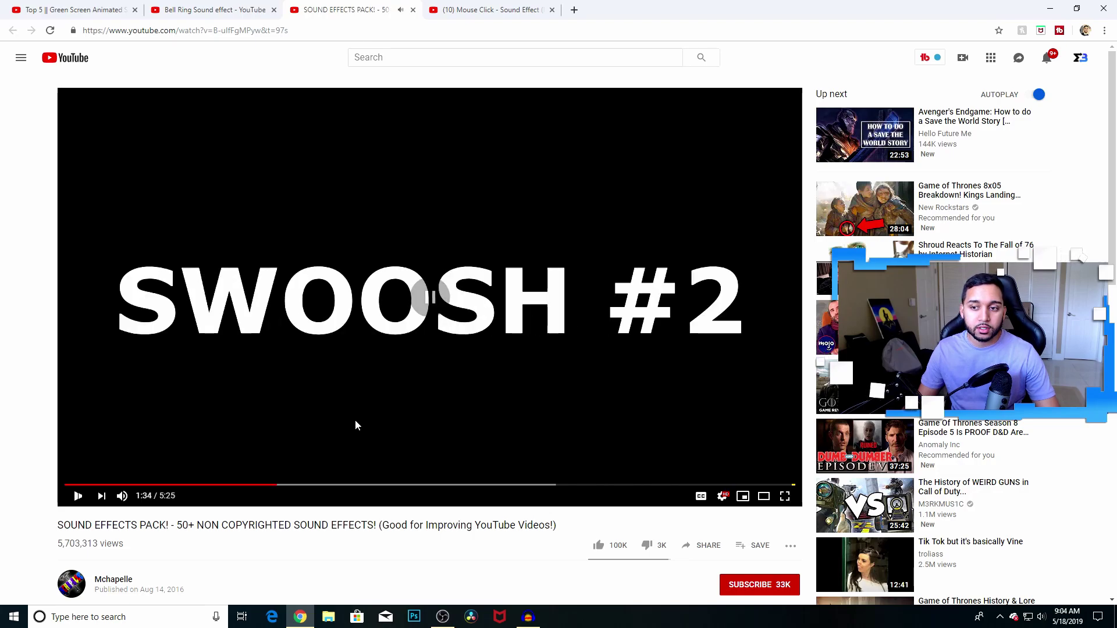
click(493, 10)
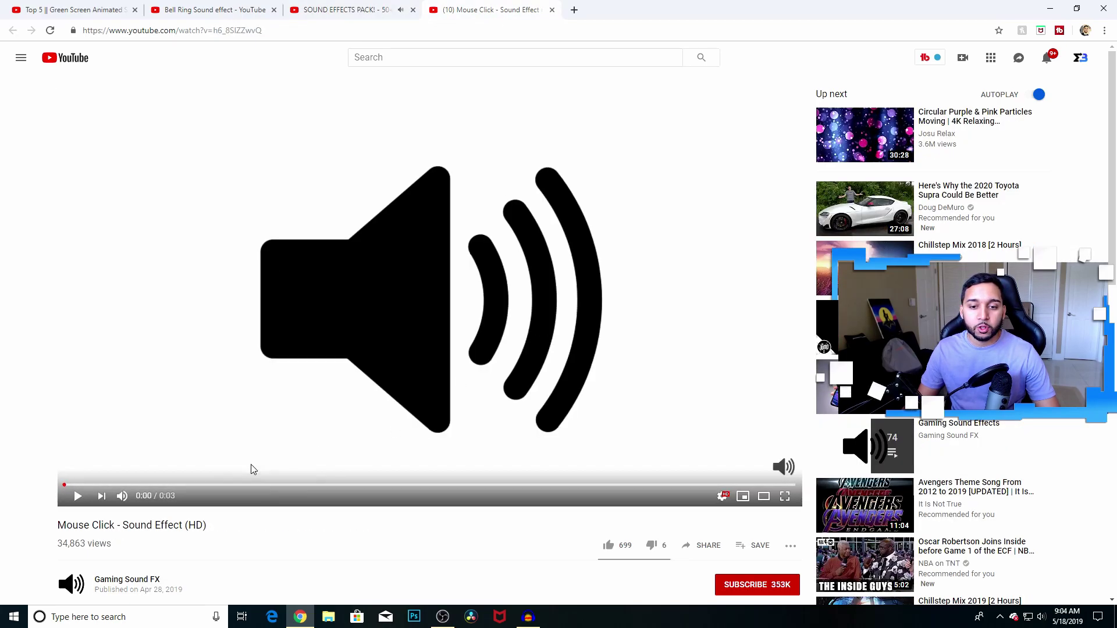
click(446, 230)
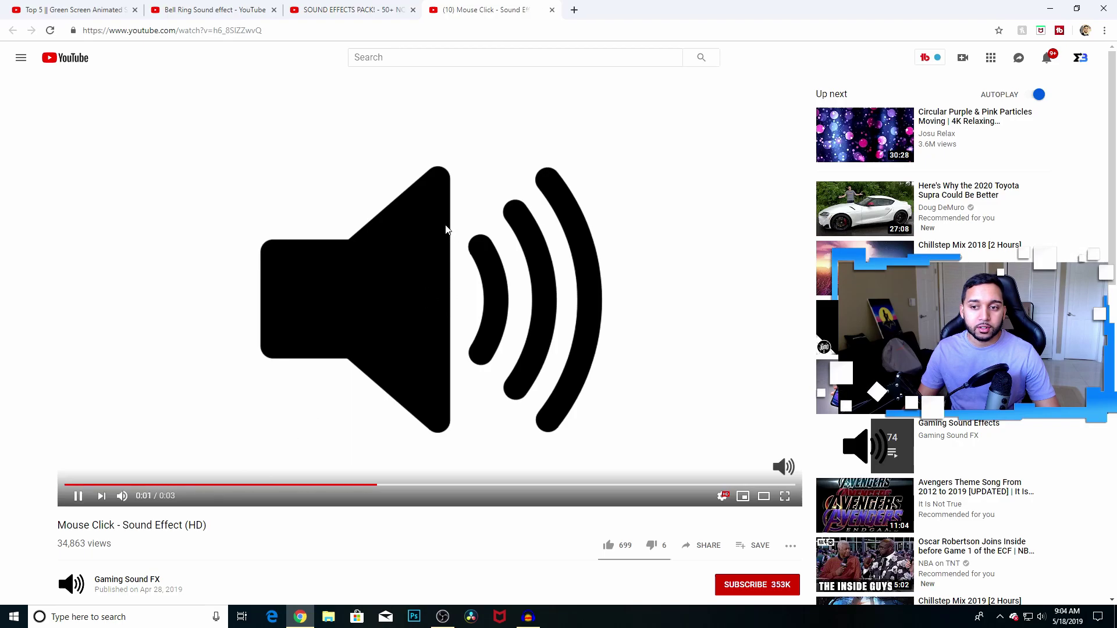
click(446, 230)
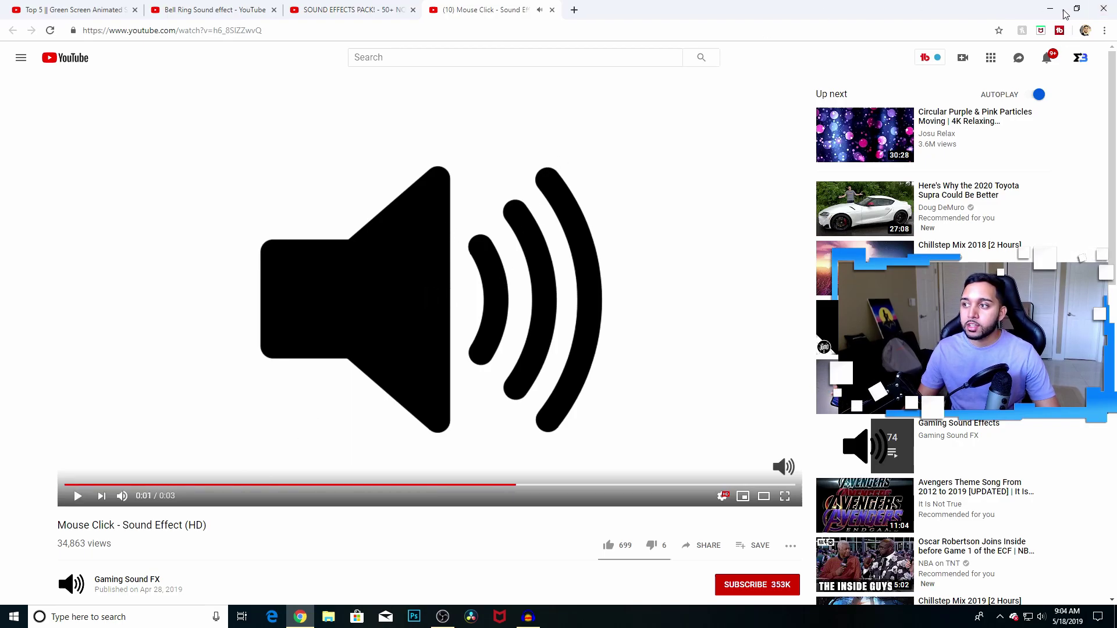
click(99, 618)
Step: Launch 4K Video Downloader and copy the green-screen video's share link
text(4k)
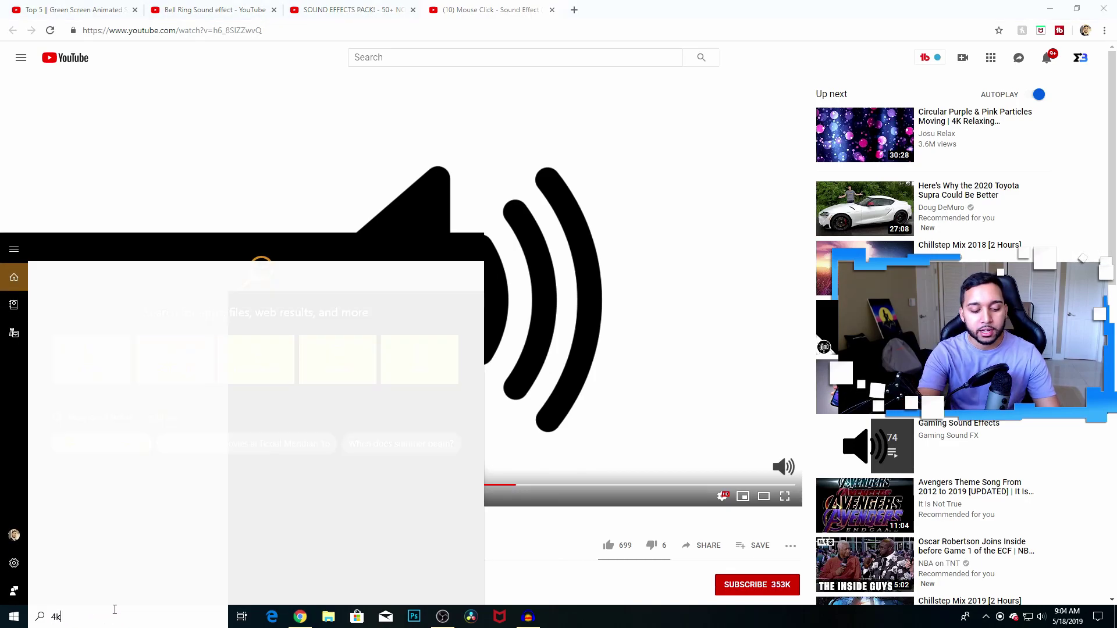
click(125, 298)
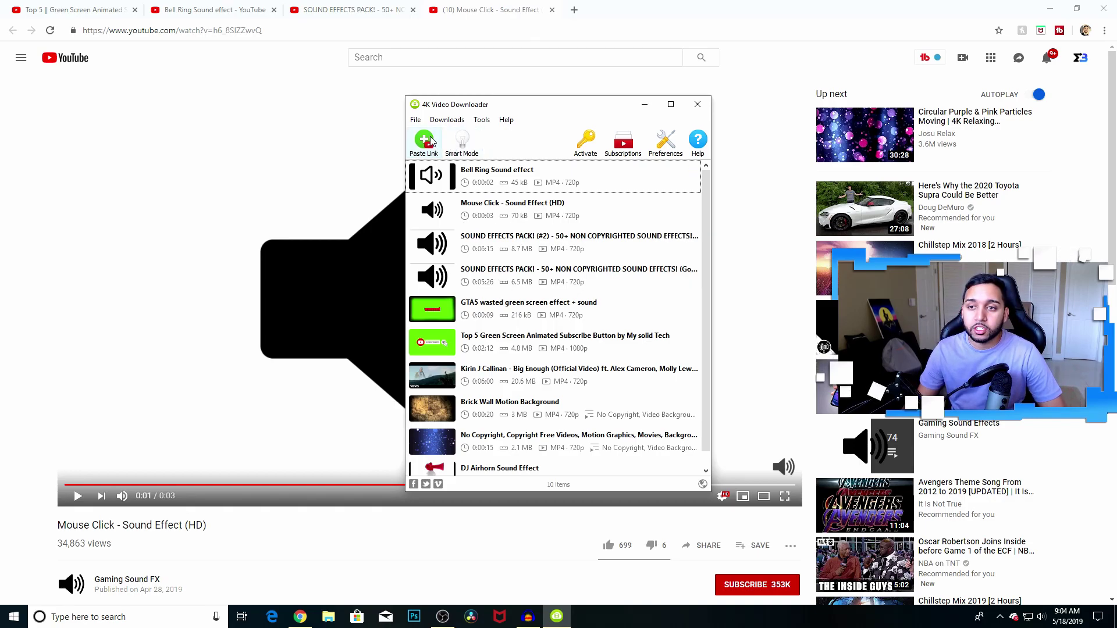
click(105, 13)
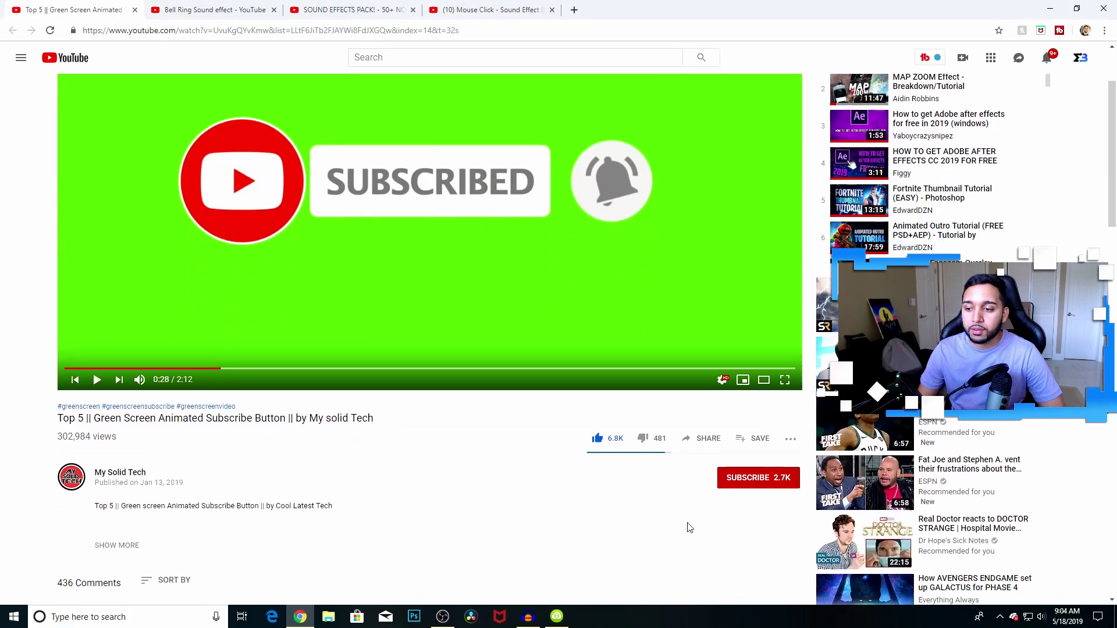
click(707, 443)
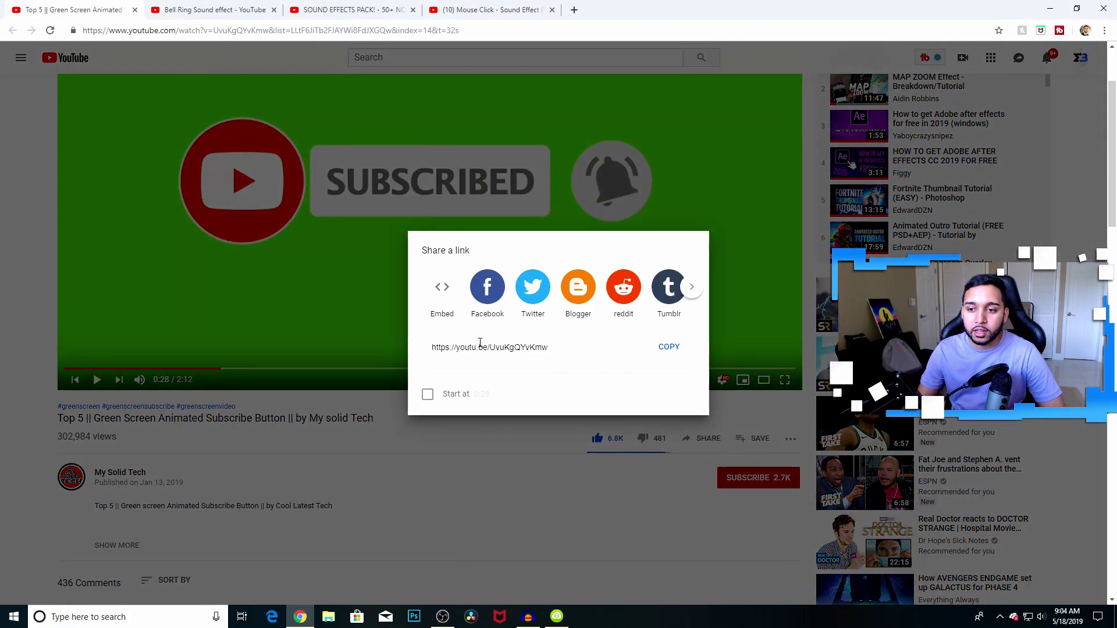
click(668, 347)
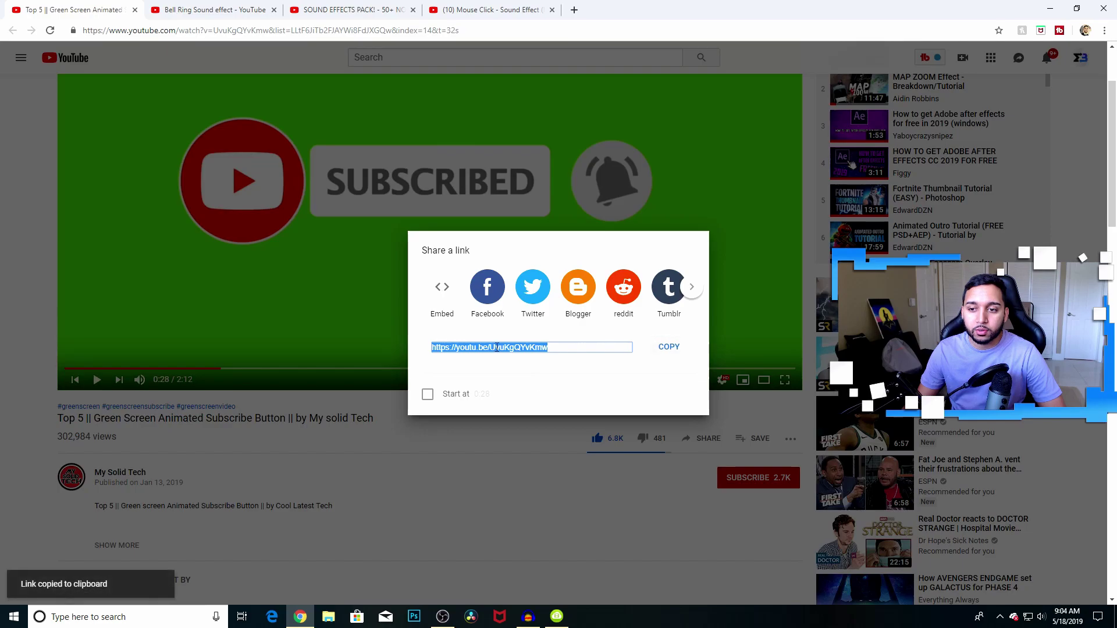
Step: Paste the link into the downloader, cancel the Download Clip dialog, close it and minimise Chrome
click(557, 617)
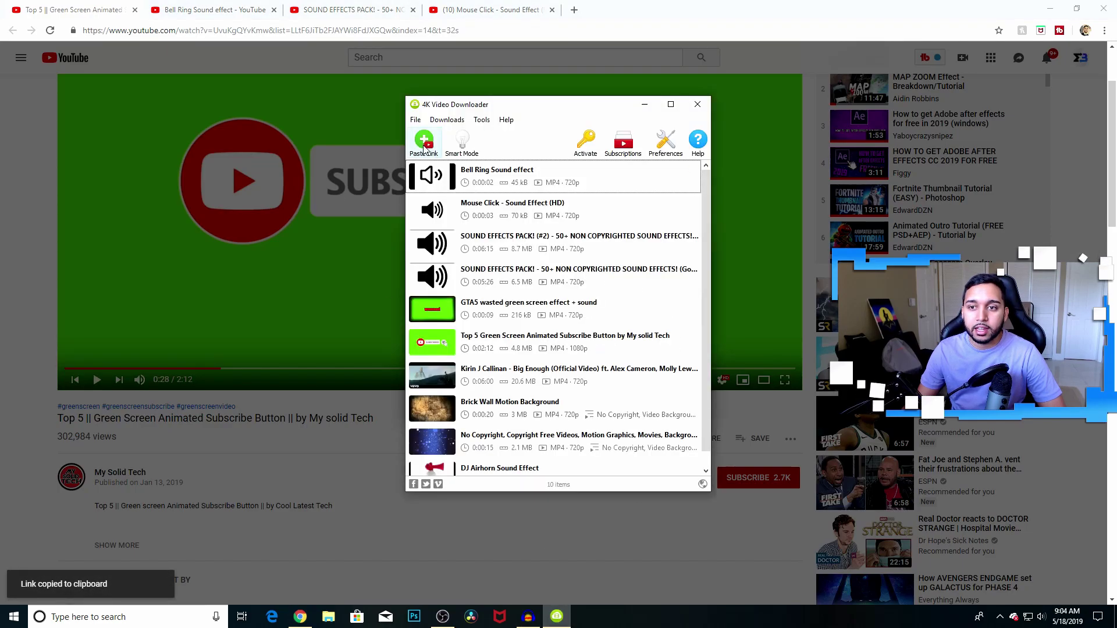
click(424, 141)
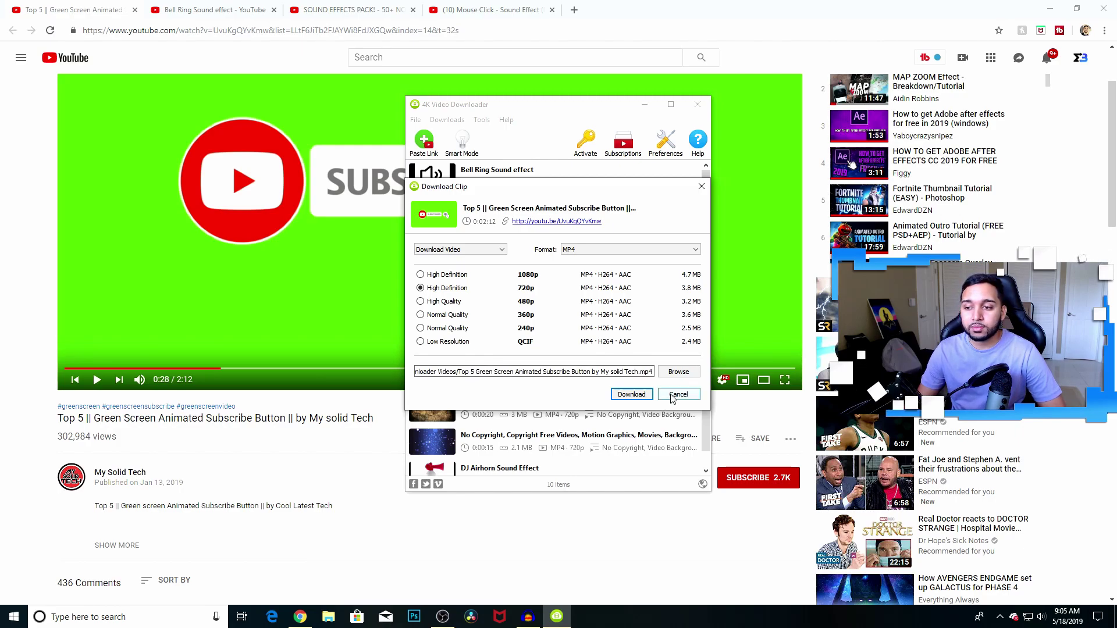
click(632, 395)
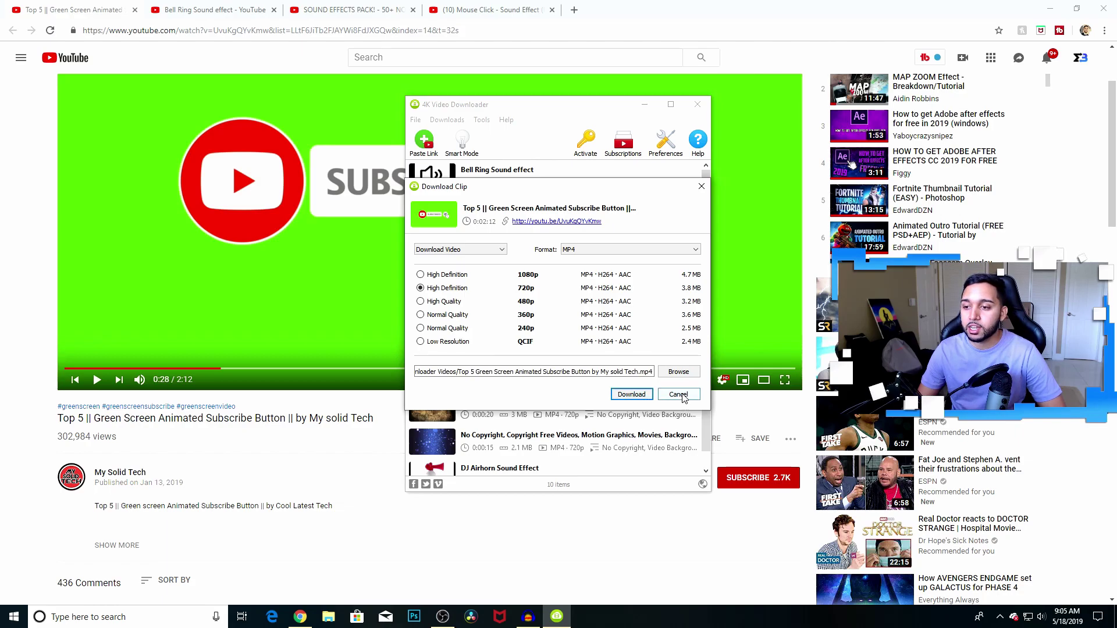
click(697, 105)
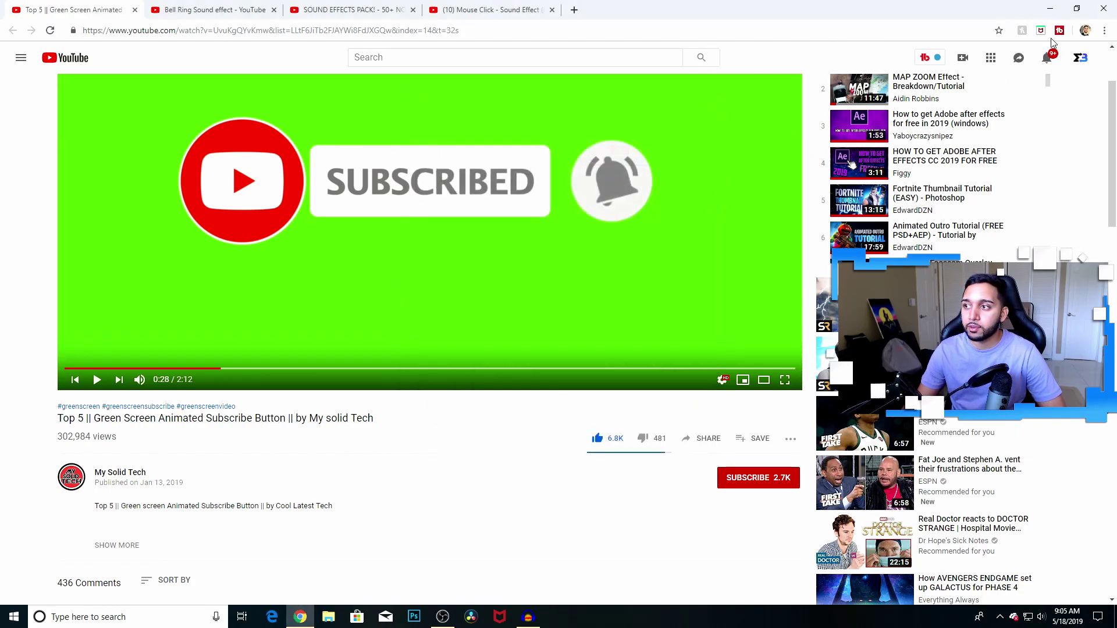
click(1051, 9)
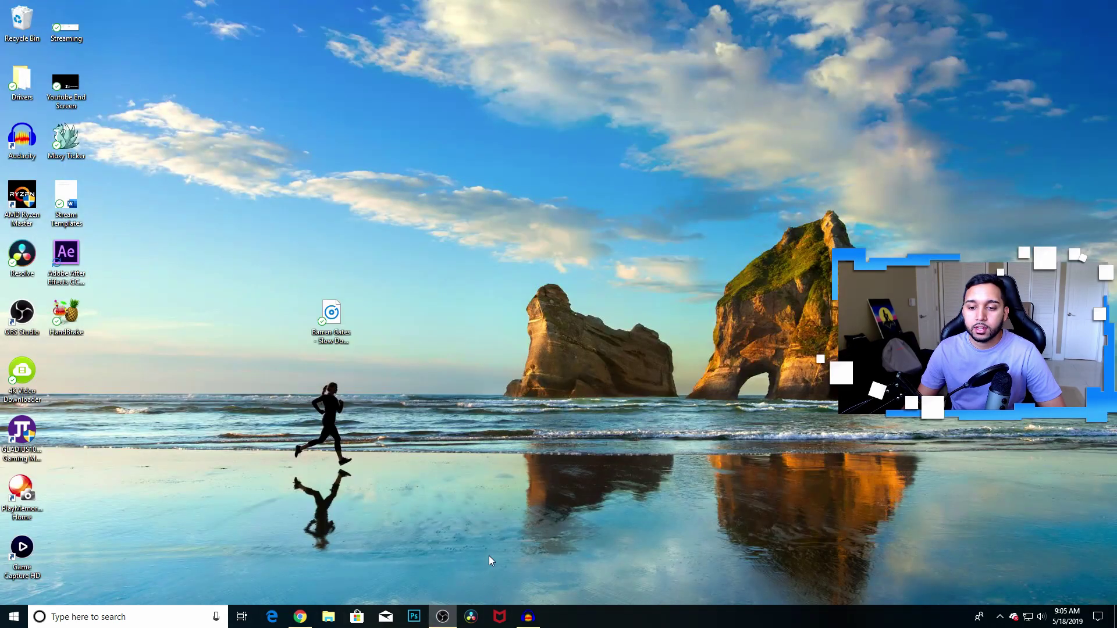
Step: Launch DaVinci Resolve 15 and open Untitled Project from the Project Manager
click(475, 623)
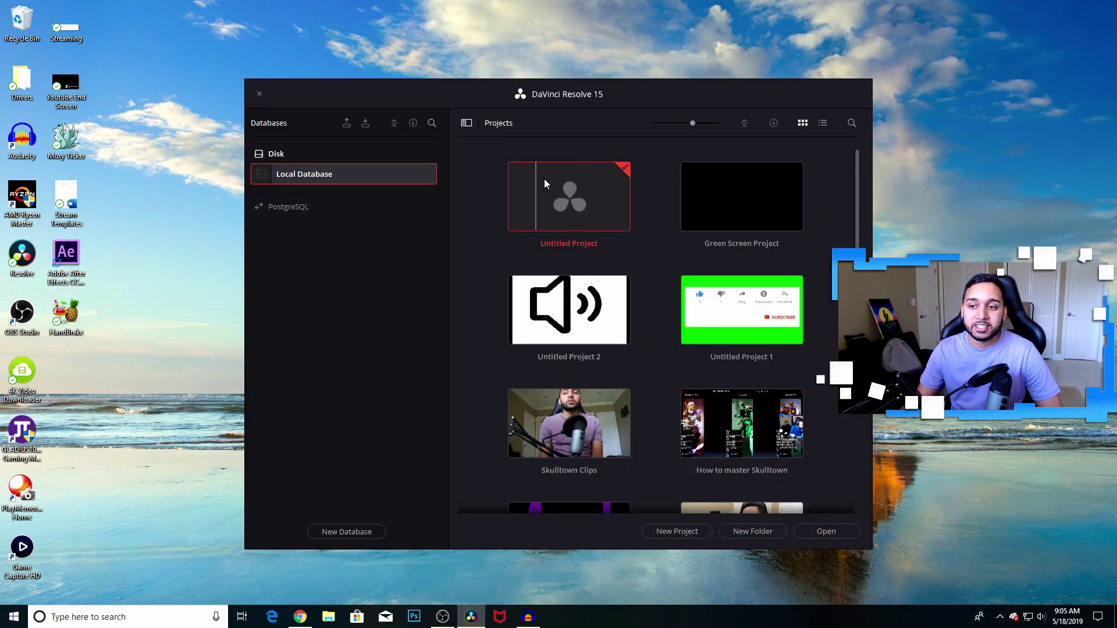
double_click(566, 194)
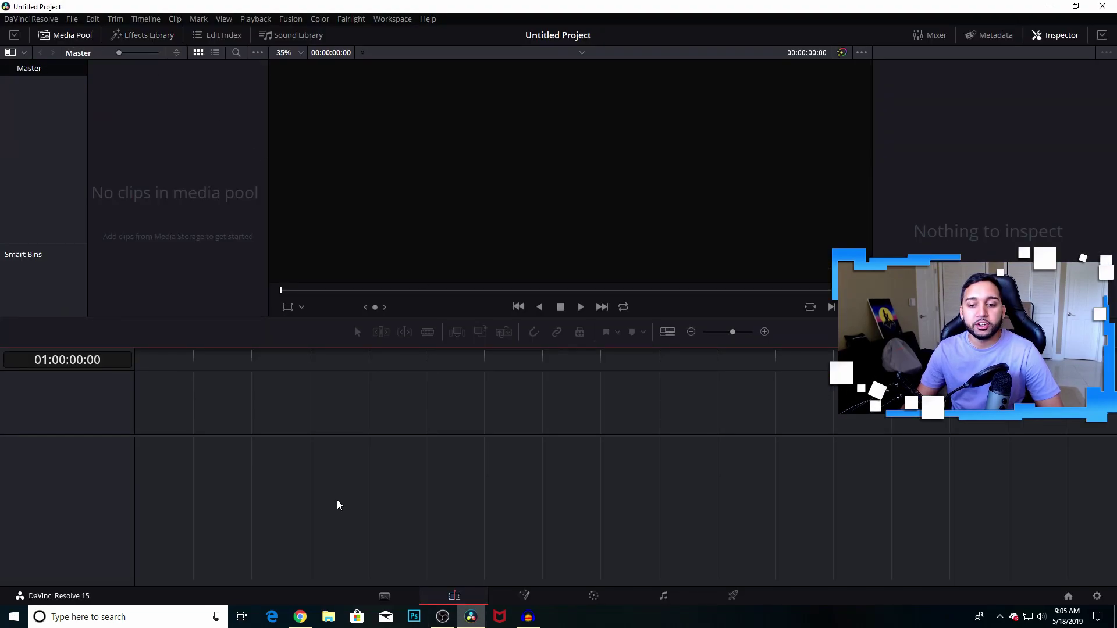
Step: From E:\Youtube Downloader Videos, import the Bell Ring clip, choosing Don't change for frame rate
click(328, 617)
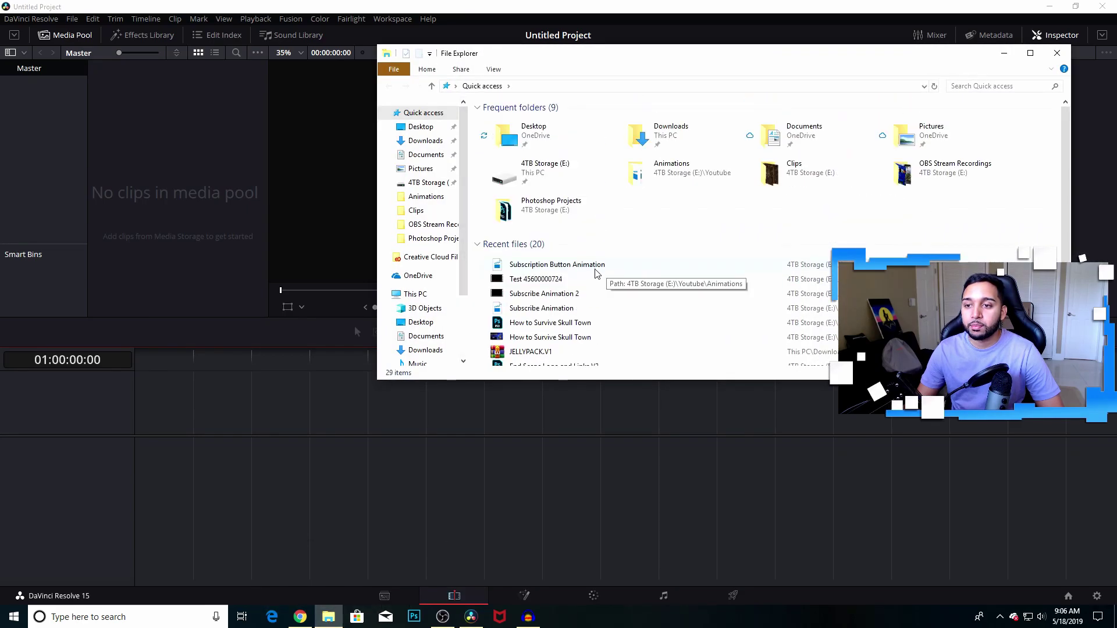
double_click(550, 174)
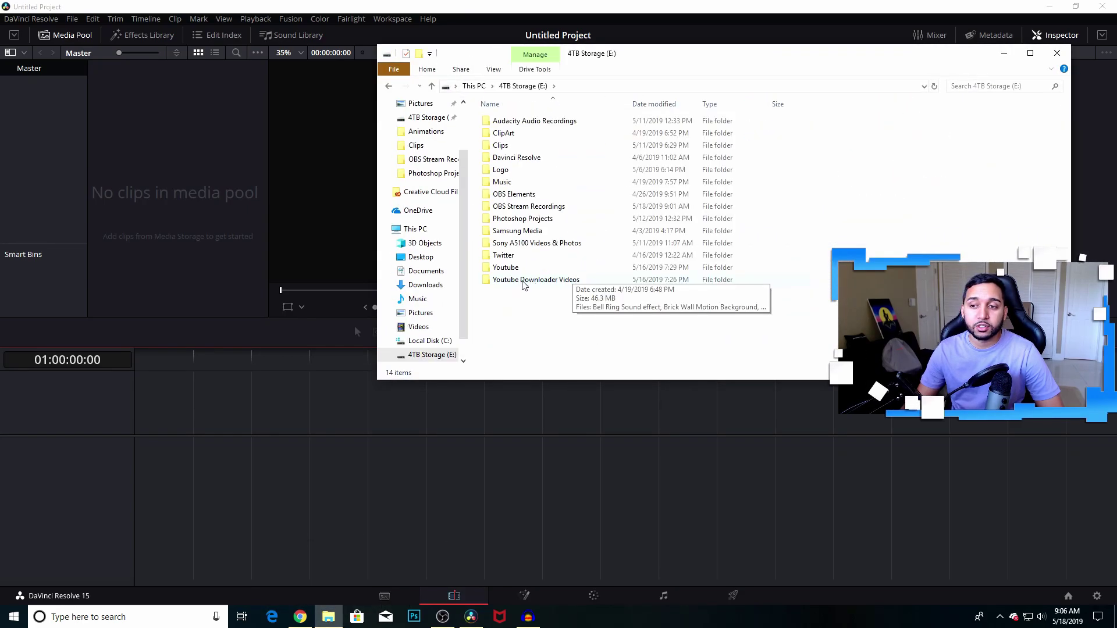
double_click(534, 280)
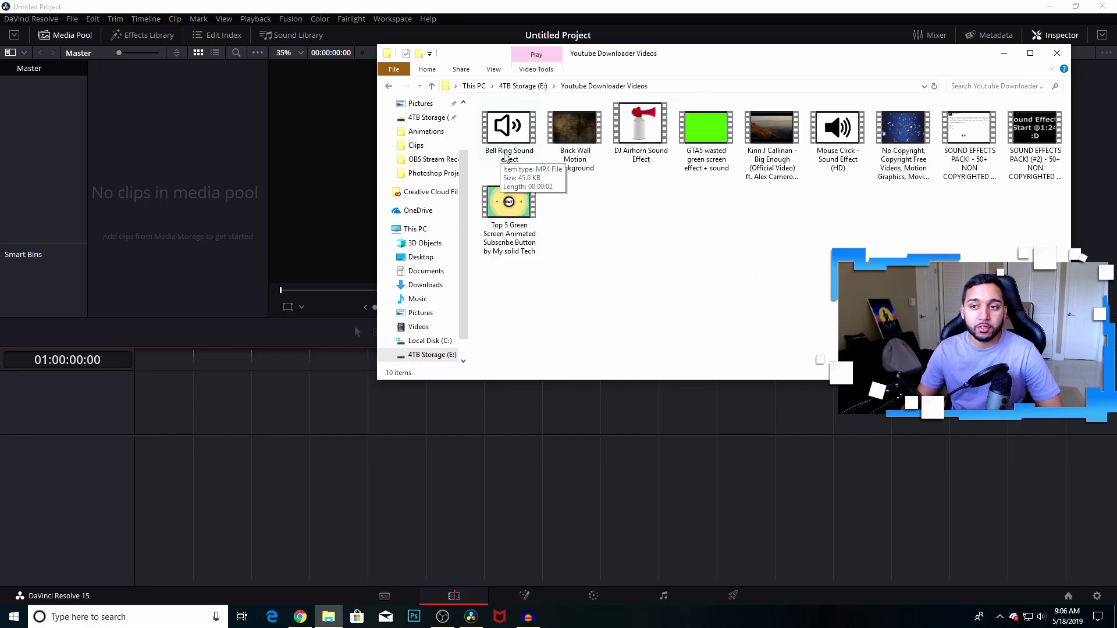
drag(519, 153, 291, 169)
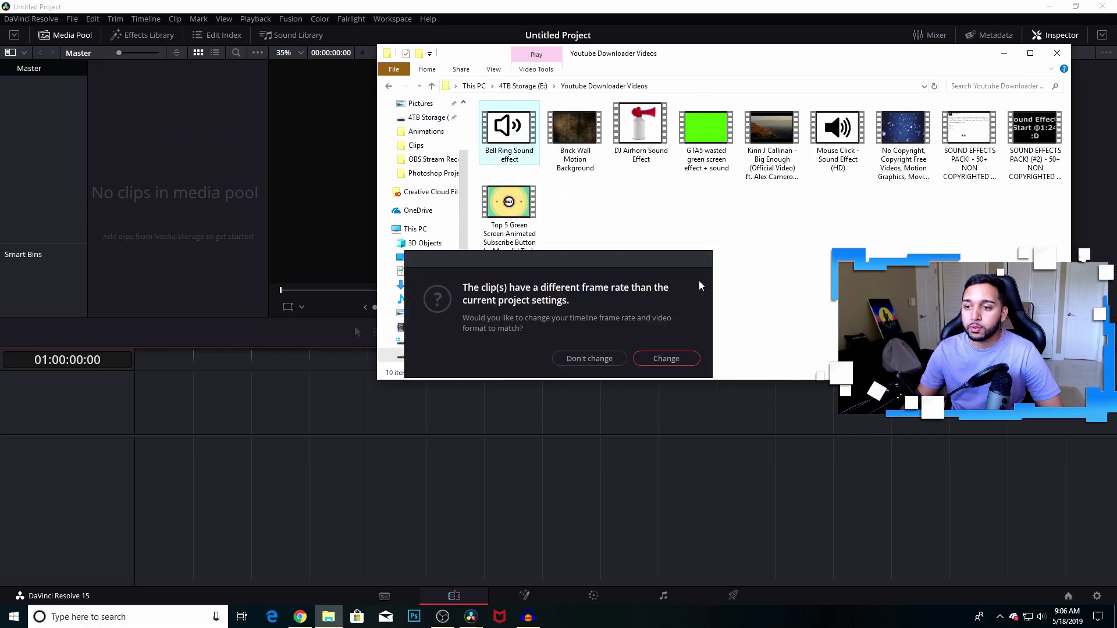
click(582, 358)
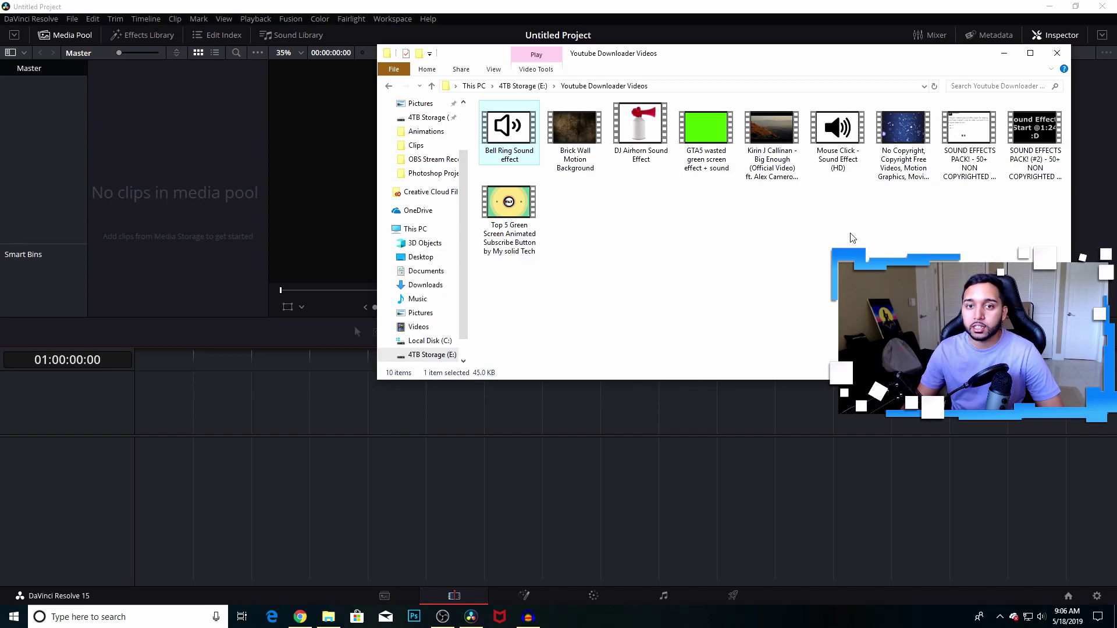
Step: Drag the Mouse Click, sound effects pack and green-screen subscribe button clips into the media pool
click(838, 131)
drag(840, 145, 177, 81)
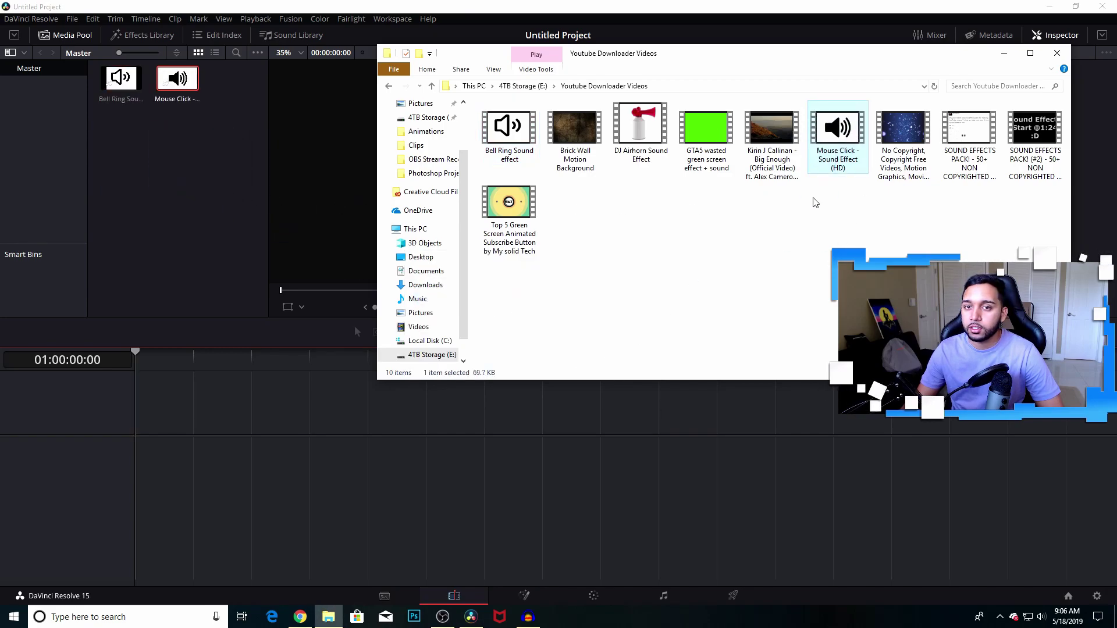
drag(976, 144, 212, 145)
click(328, 617)
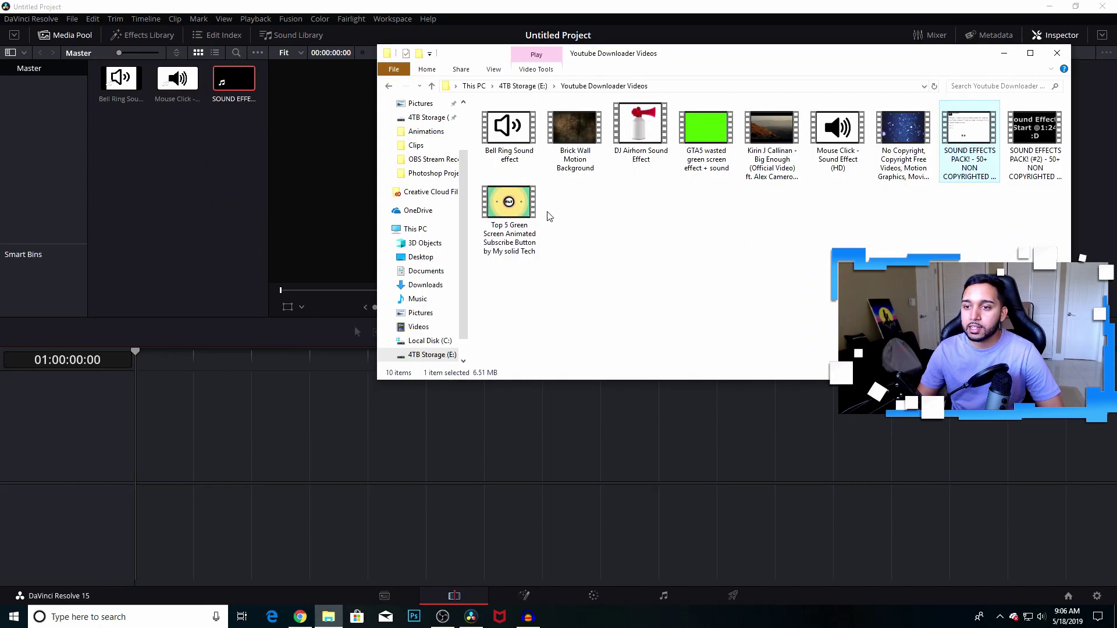
click(511, 206)
drag(511, 206, 204, 222)
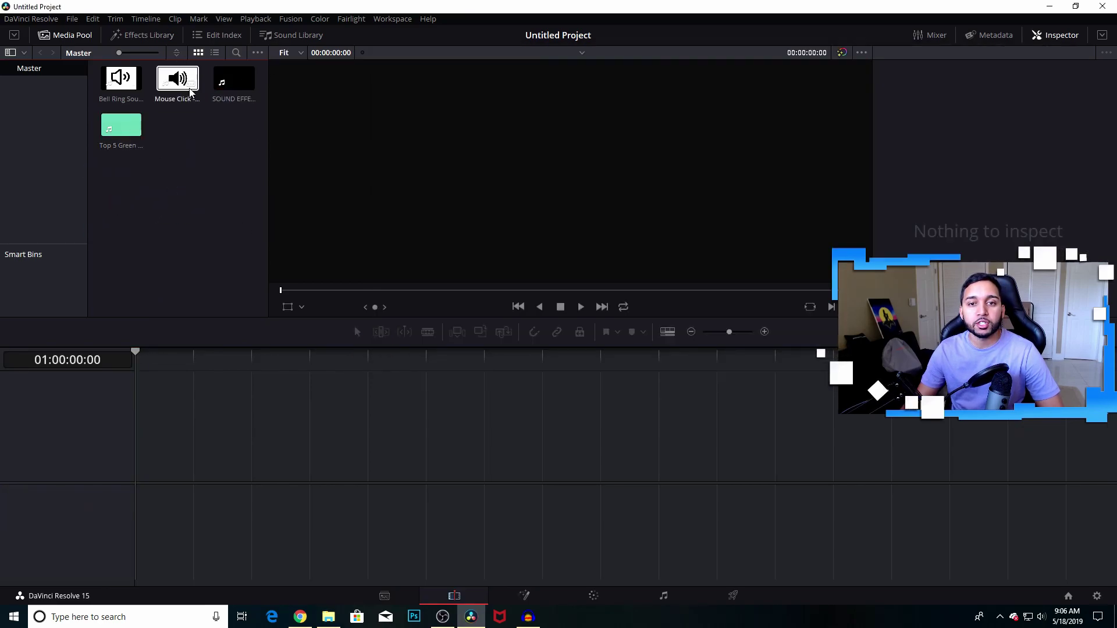
Step: Place the green-screen clip on a new timeline and blade it at both ends of the subscribe section
drag(122, 129, 250, 457)
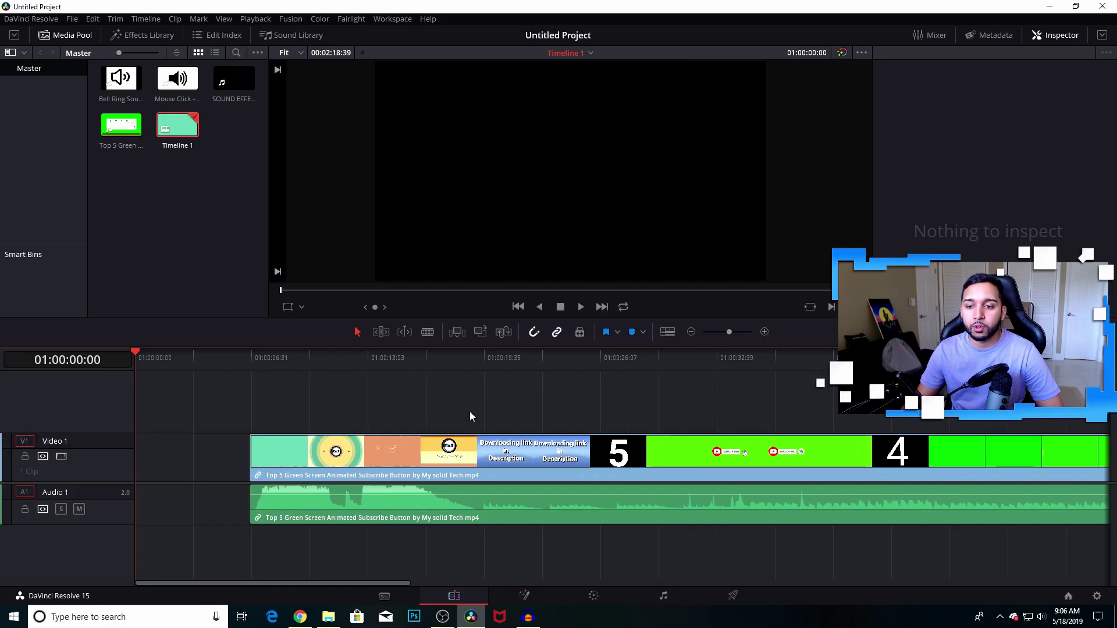
click(471, 356)
drag(472, 353, 683, 367)
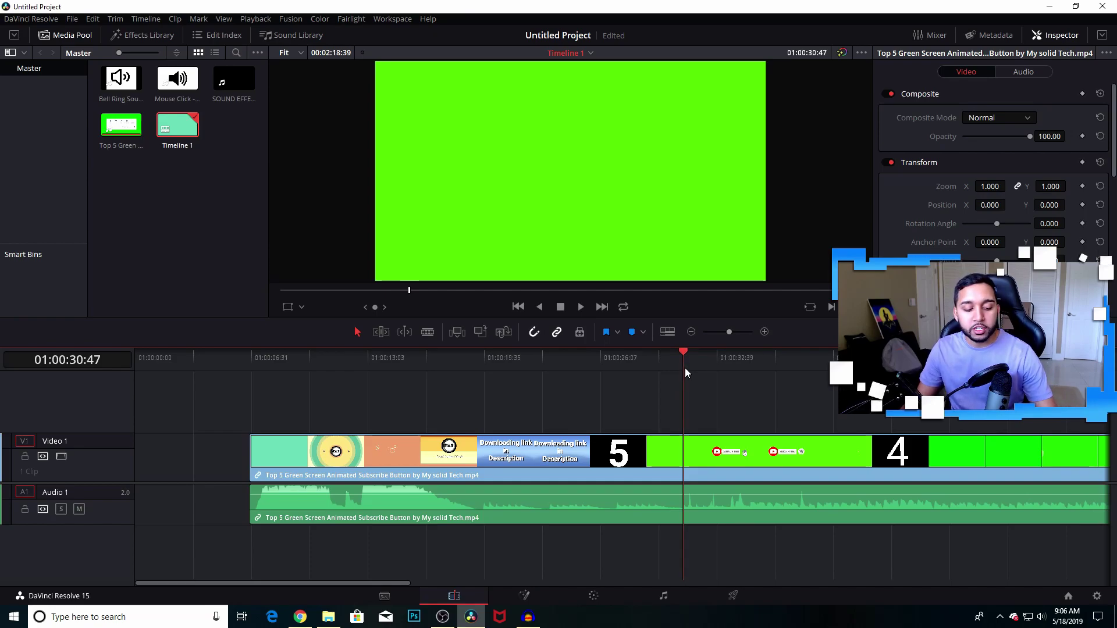
key(b)
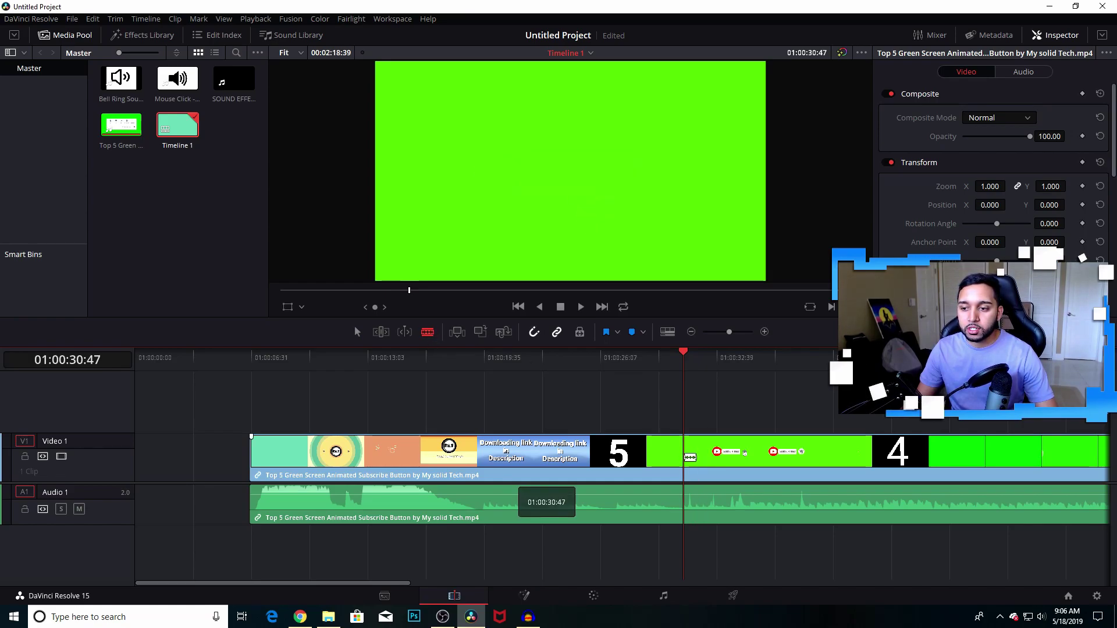
click(690, 457)
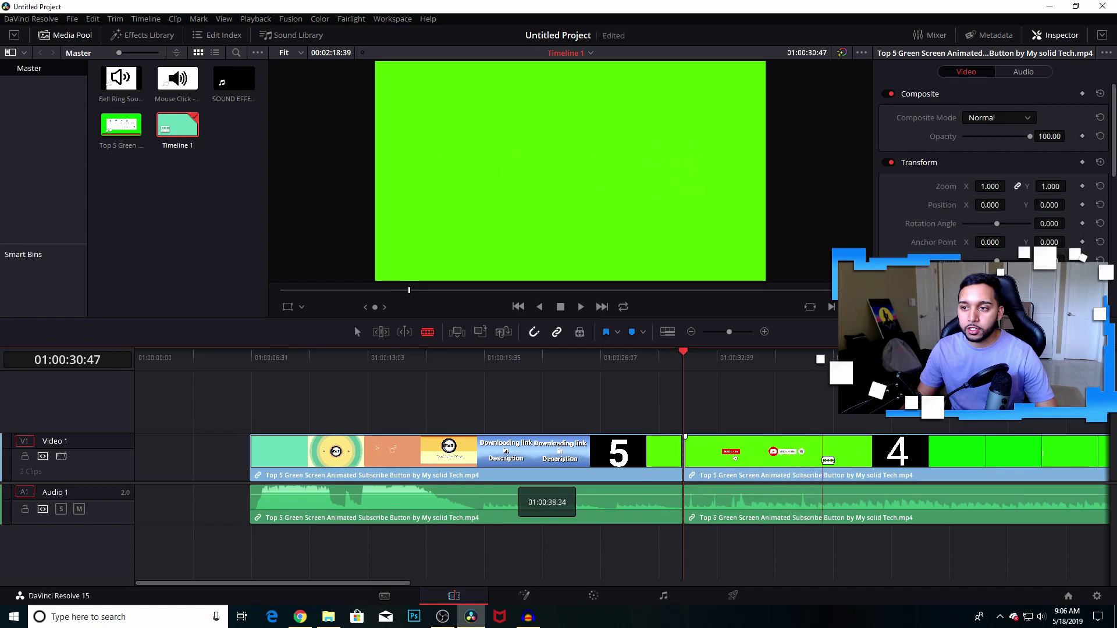
click(822, 460)
Step: Delete the outer pieces, slide the subscribe clip to the timeline start, and play it back
key(a)
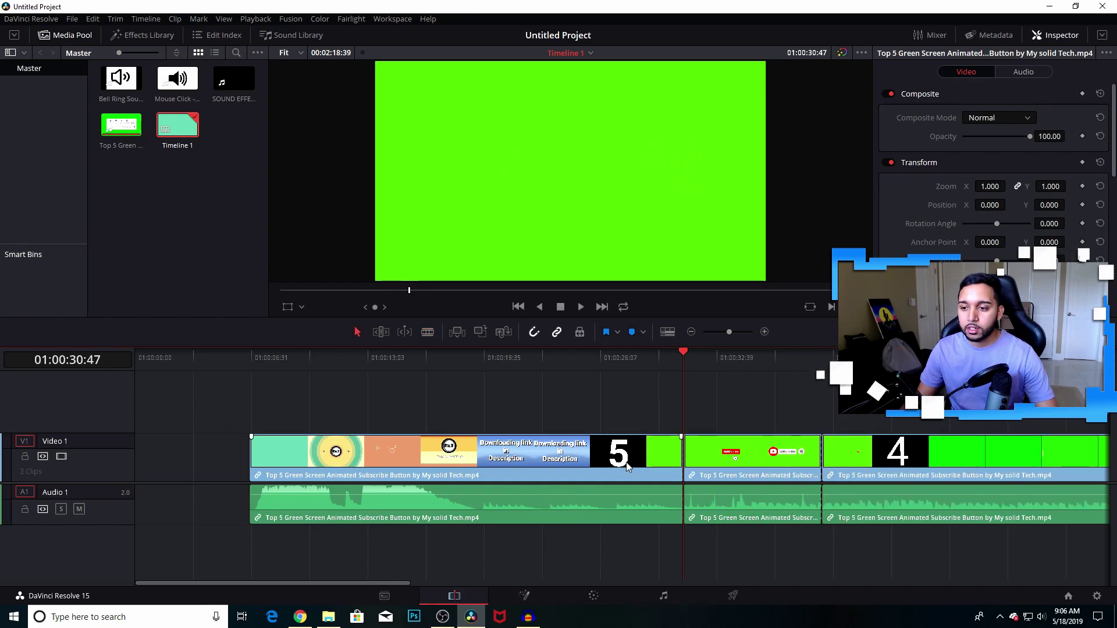
click(624, 460)
key(Delete)
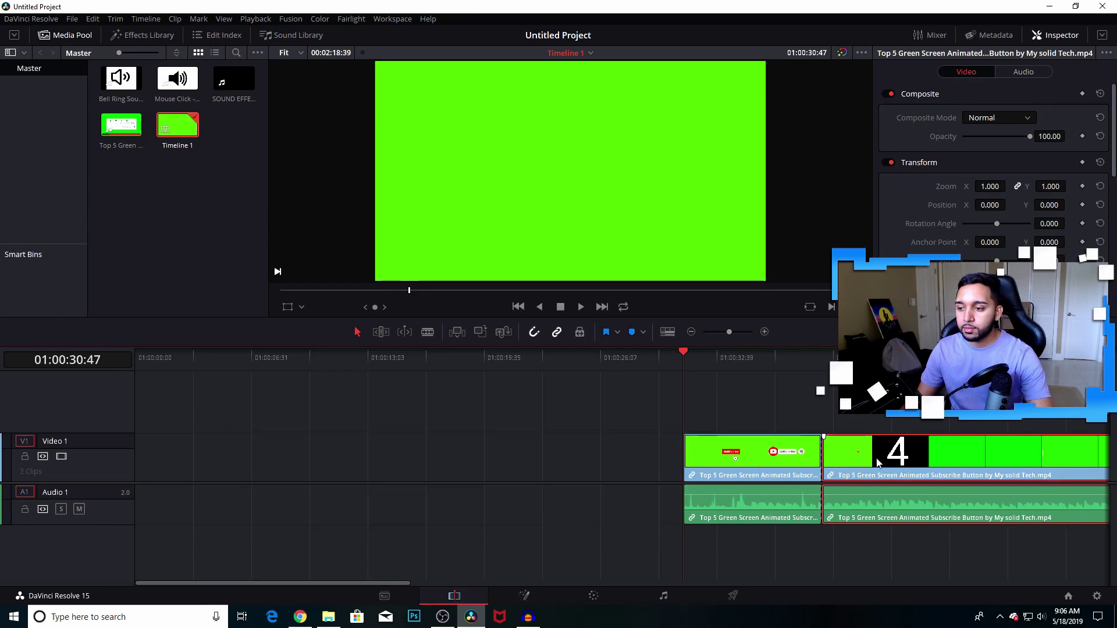
click(885, 460)
key(Delete)
drag(707, 465, 334, 461)
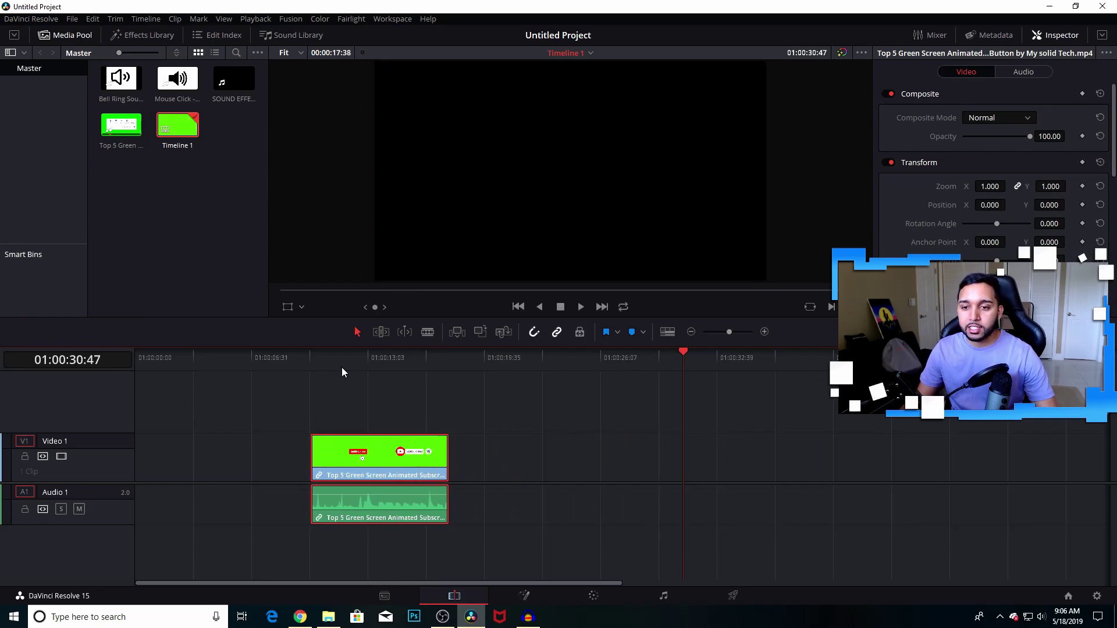
click(323, 358)
click(309, 358)
key(space)
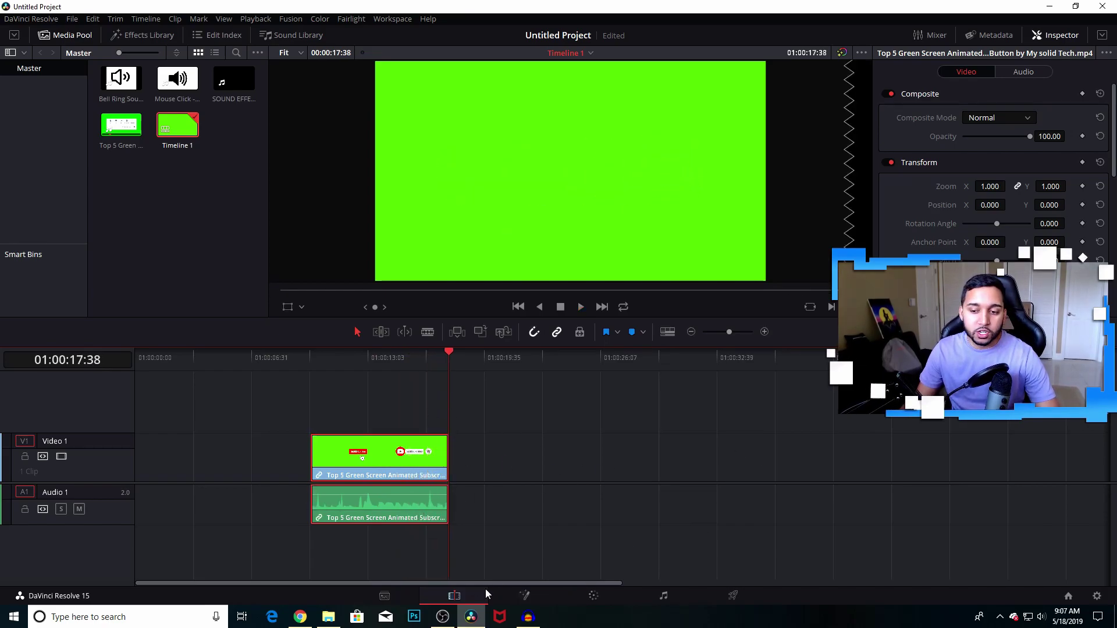
Step: On the Color page, add an Alpha Output and wire node 01's alpha into it
click(594, 597)
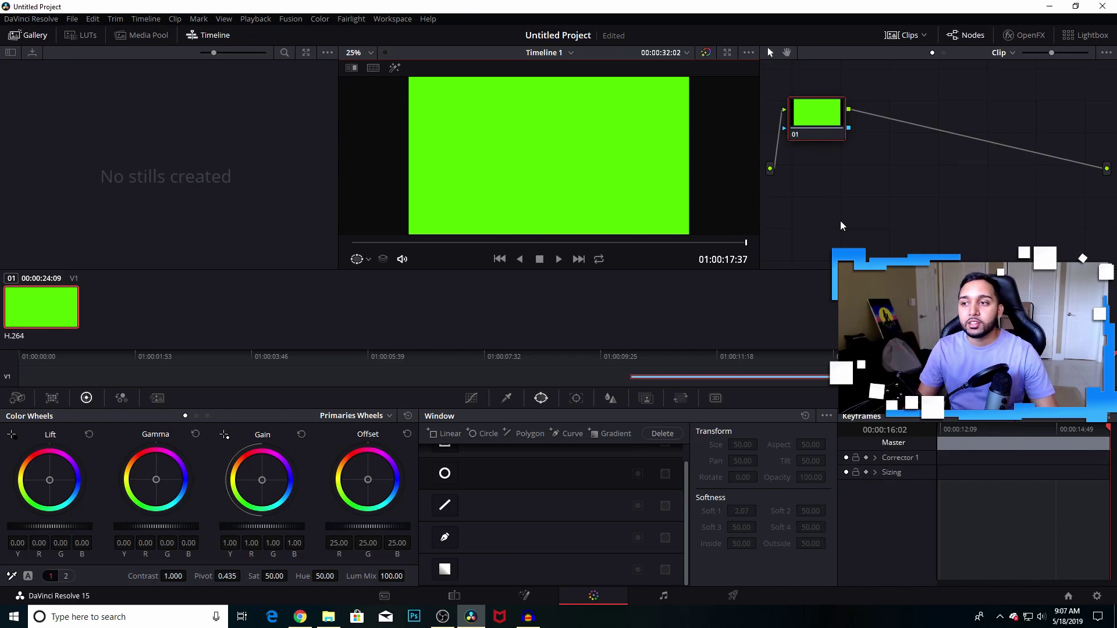
right_click(846, 184)
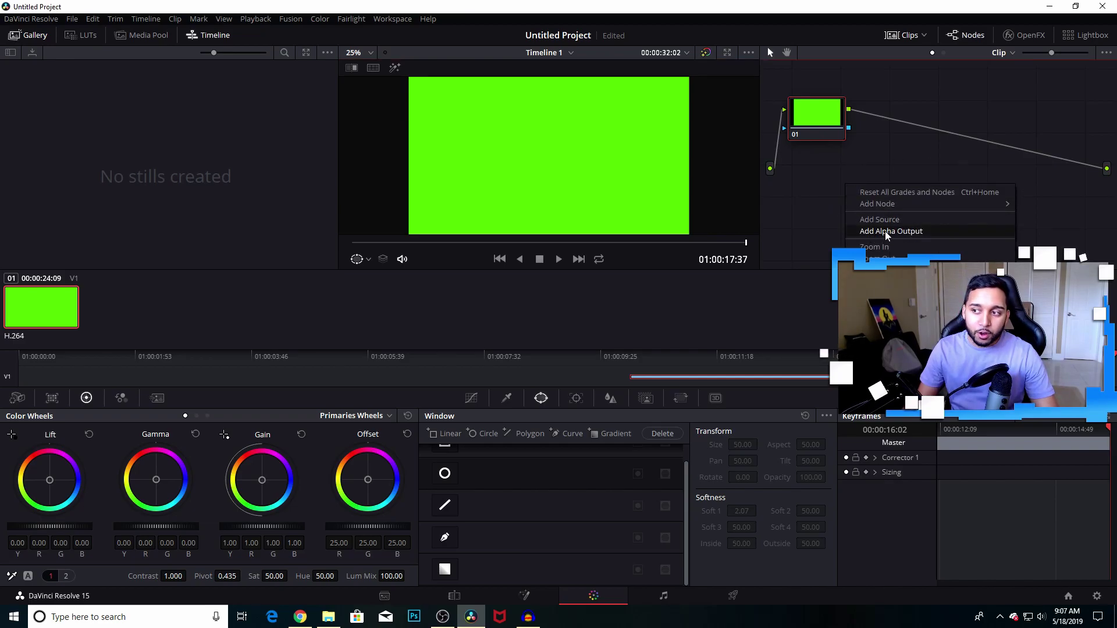
click(886, 231)
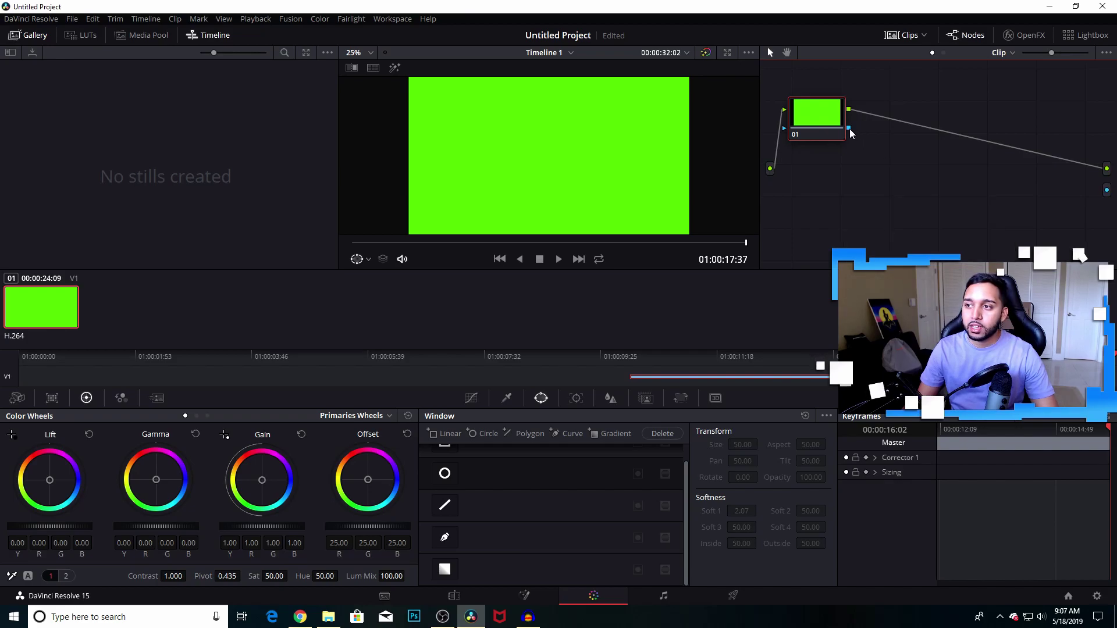
drag(850, 134, 1108, 191)
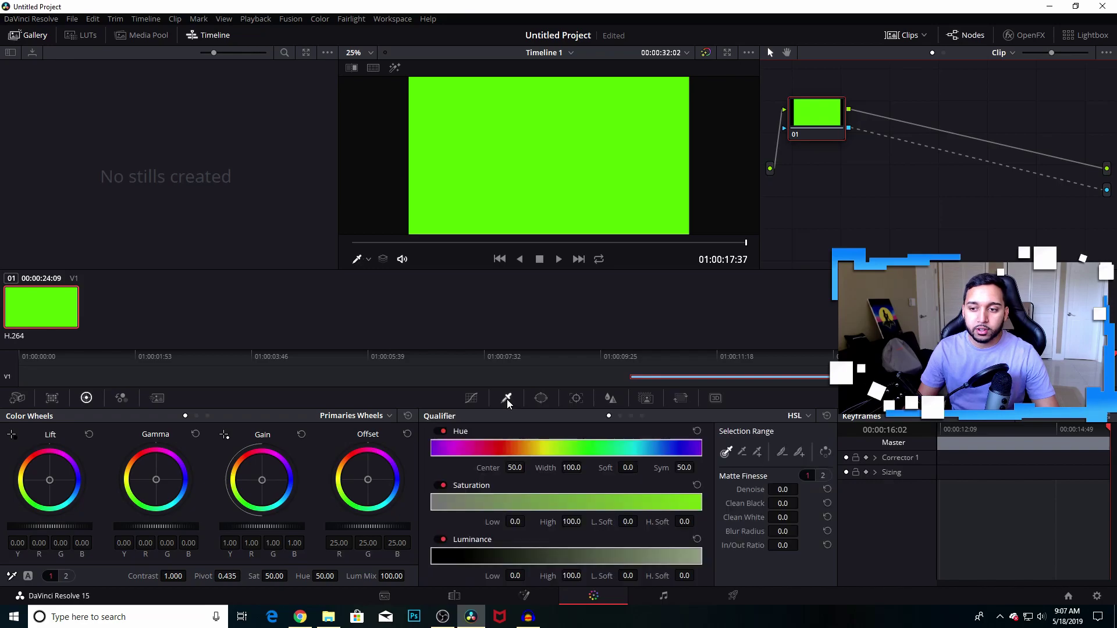
Step: Sample the green screen with the qualifier (Hue center 58.0, width 0.9) and scrub to check the key
click(507, 400)
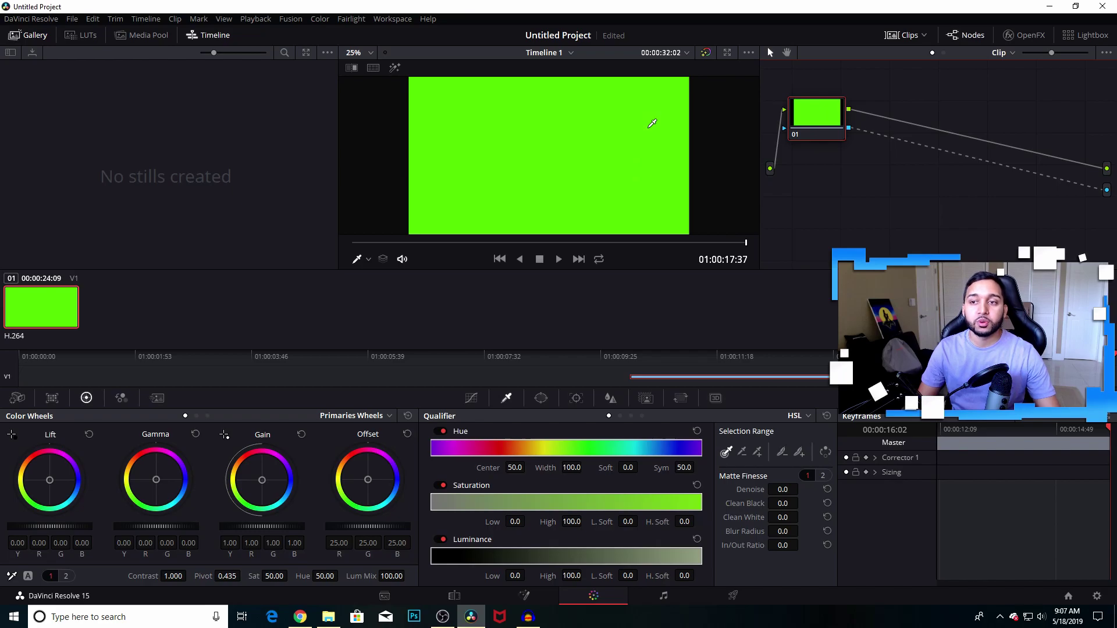
click(654, 161)
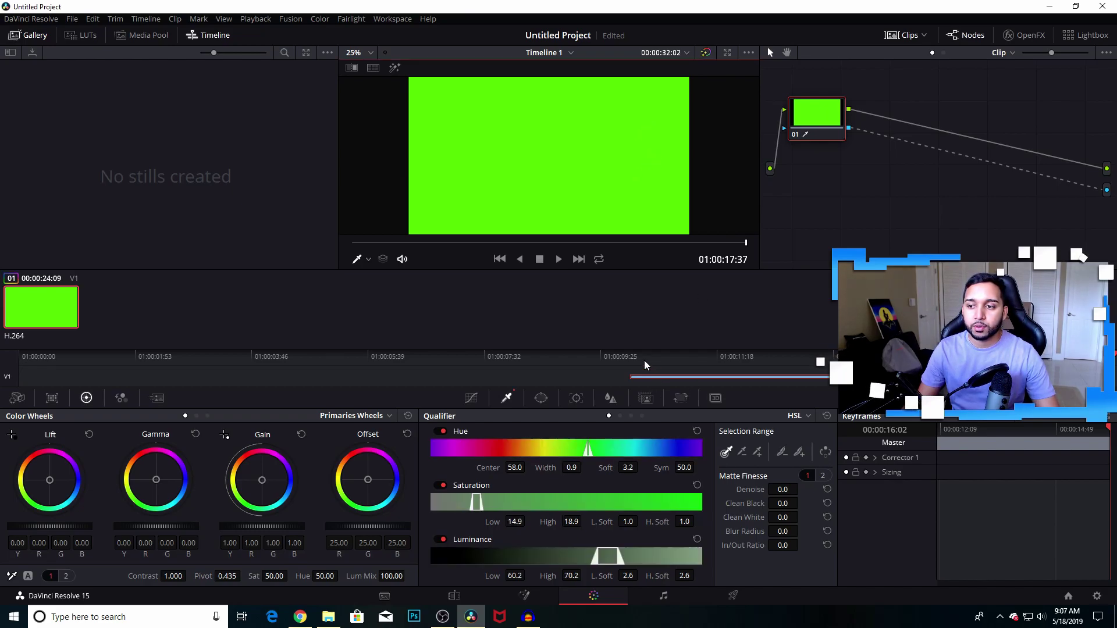
drag(645, 360, 744, 360)
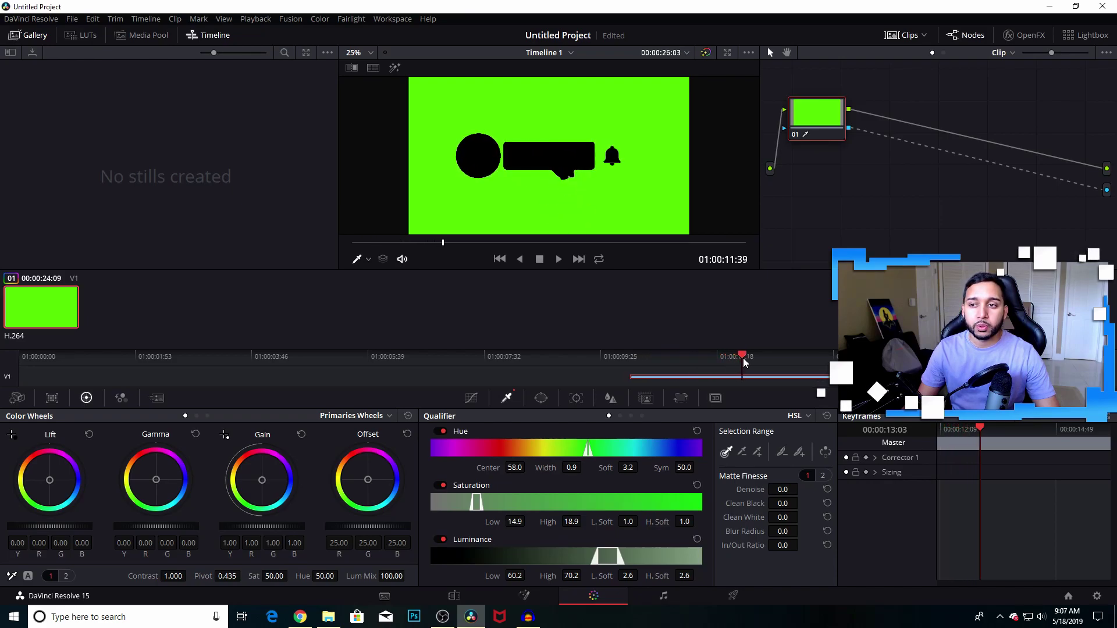